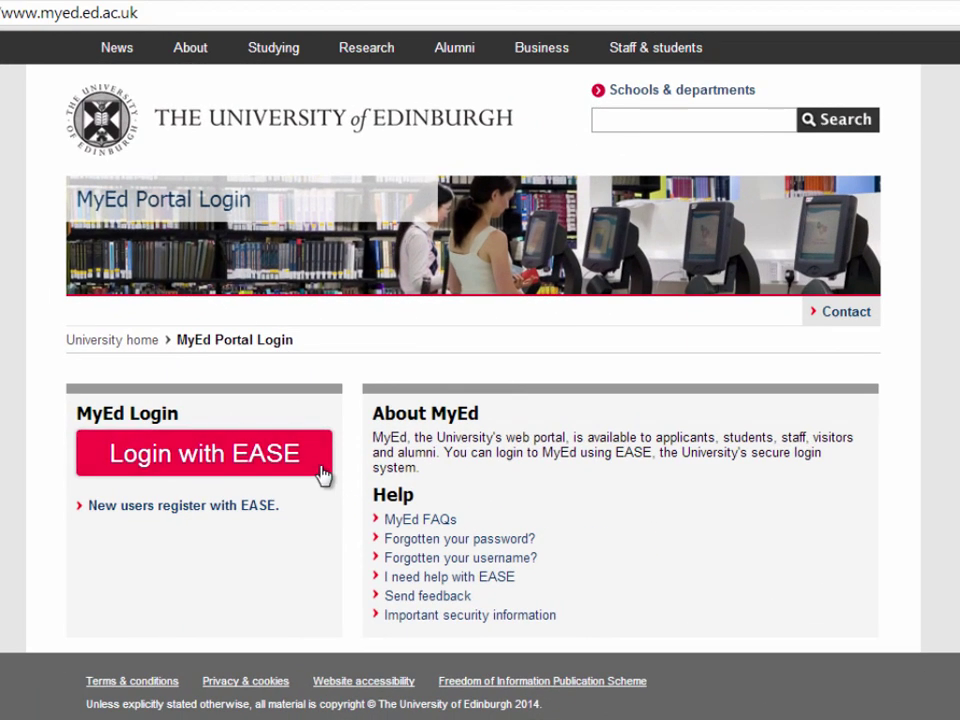
Step: Log in to MyEd with EASE and bring up the Teaching services list to reach Learn
{"action": "left_click", "coordinate": [322, 474]}
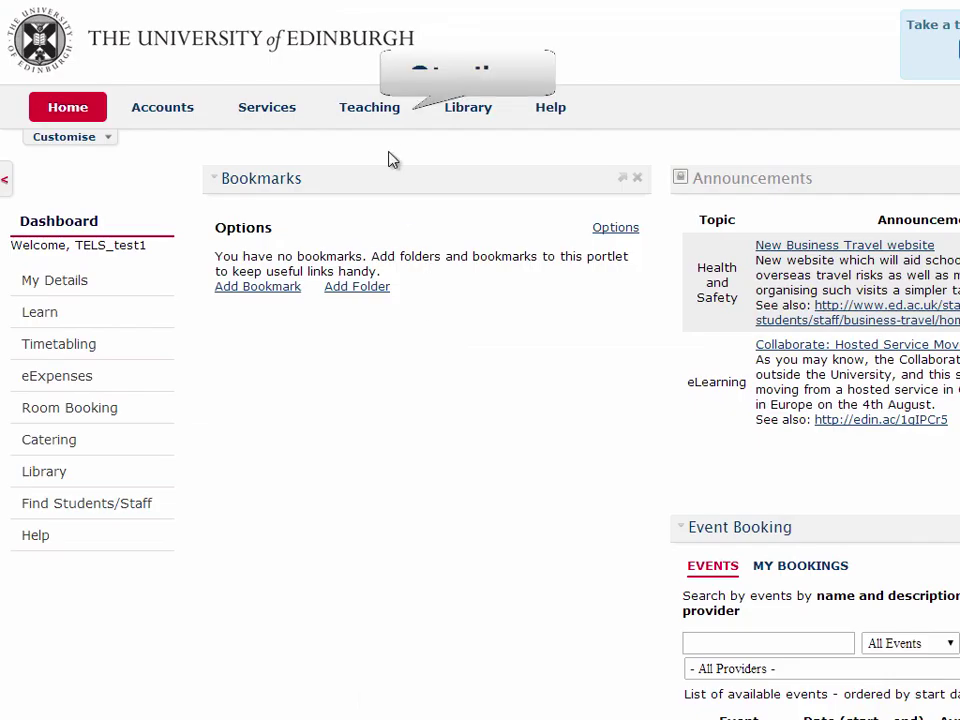
{"action": "left_click", "coordinate": [383, 112]}
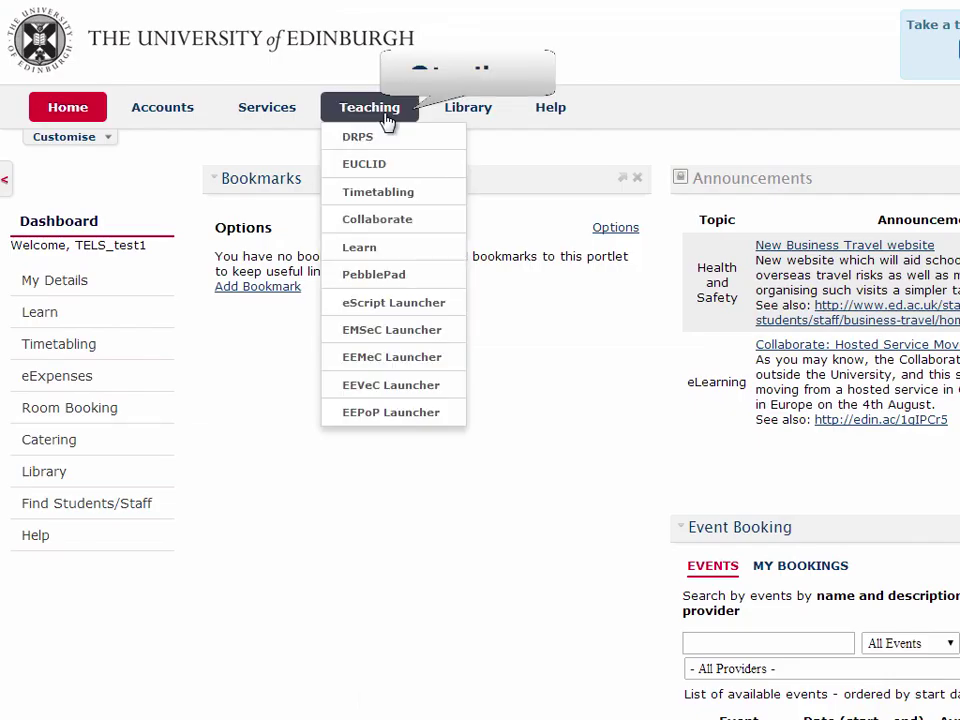
Step: Launch Learn to reach the My Institution page showing My Courses and Learn 2014 news
{"action": "left_click", "coordinate": [436, 255]}
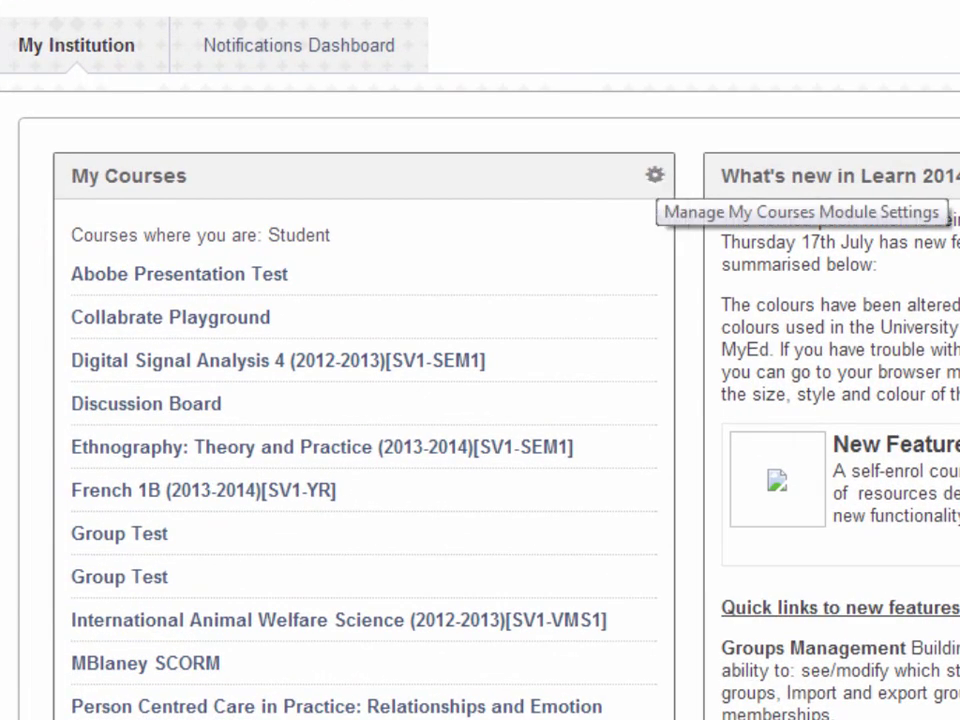
{"action": "left_click", "coordinate": [655, 175]}
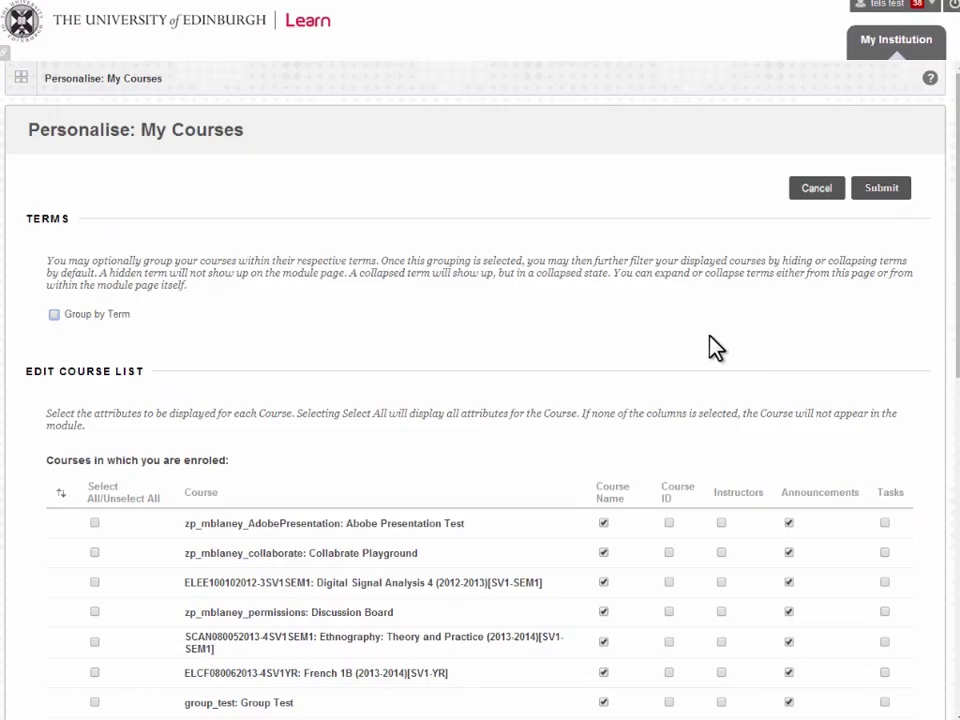
{"action": "scroll", "coordinate": [700, 340], "scroll_direction": "down", "scroll_amount": 1}
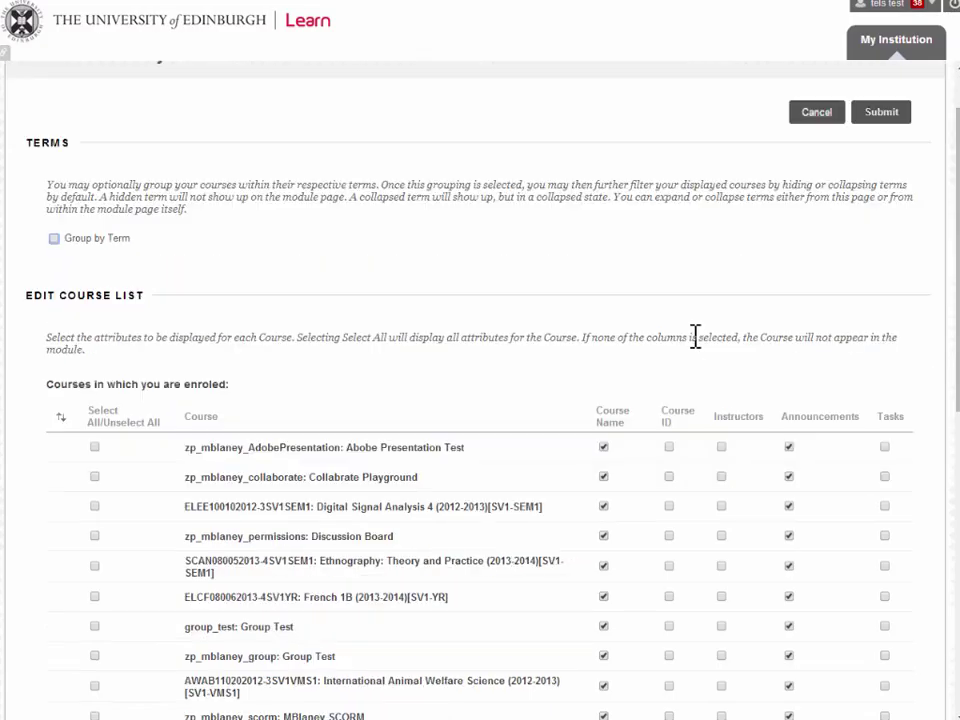
{"action": "scroll", "coordinate": [690, 340], "scroll_direction": "down", "scroll_amount": 1}
{"action": "scroll", "coordinate": [690, 345], "scroll_direction": "down", "scroll_amount": 1}
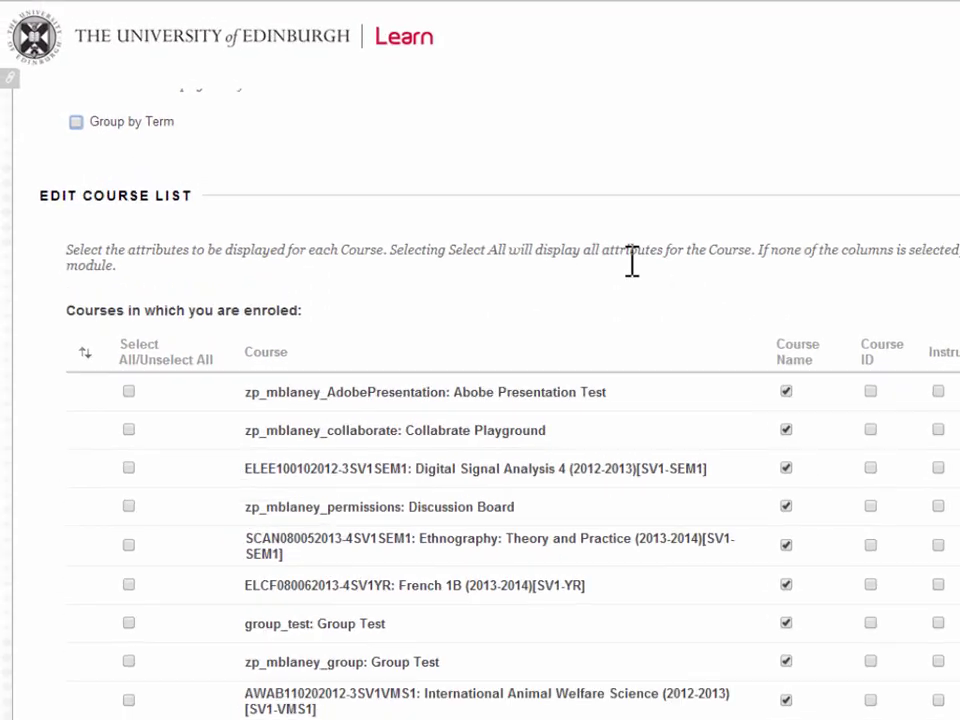
{"action": "scroll", "coordinate": [140, 362], "scroll_direction": "up", "scroll_amount": 2}
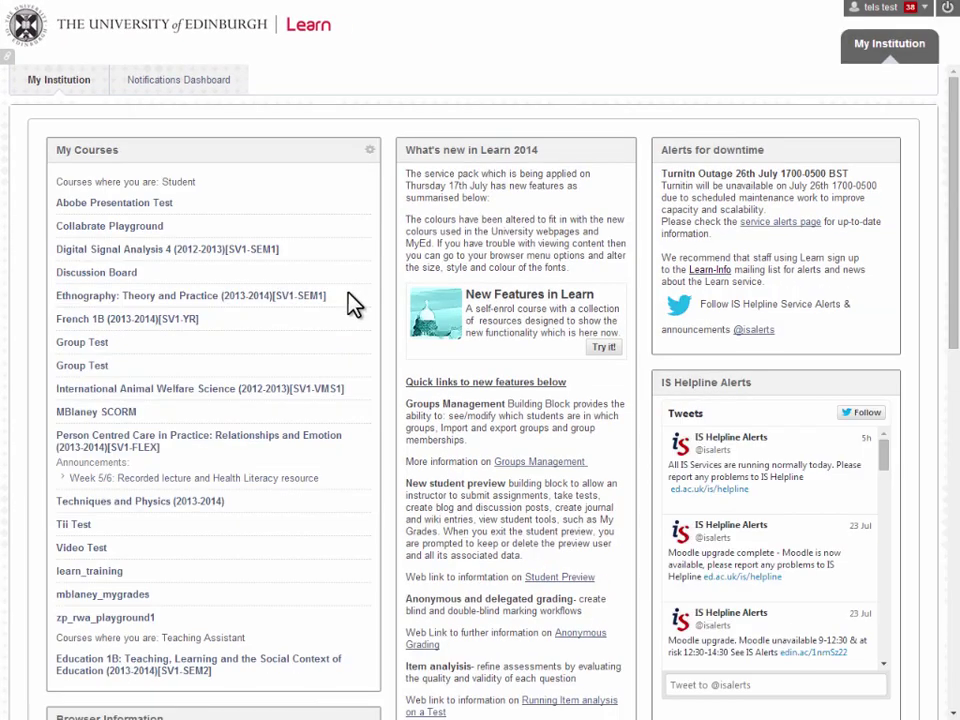
{"action": "scroll", "coordinate": [355, 305], "scroll_direction": "down", "scroll_amount": 5}
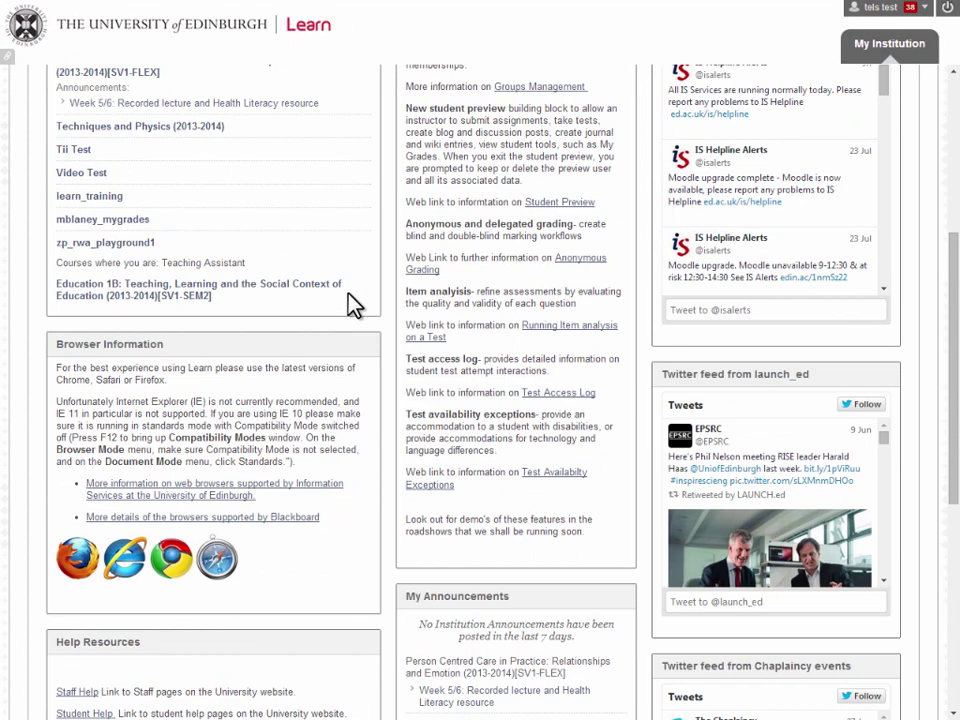
{"action": "scroll", "coordinate": [355, 305], "scroll_direction": "down", "scroll_amount": 3}
{"action": "scroll", "coordinate": [407, 300], "scroll_direction": "down", "scroll_amount": 2}
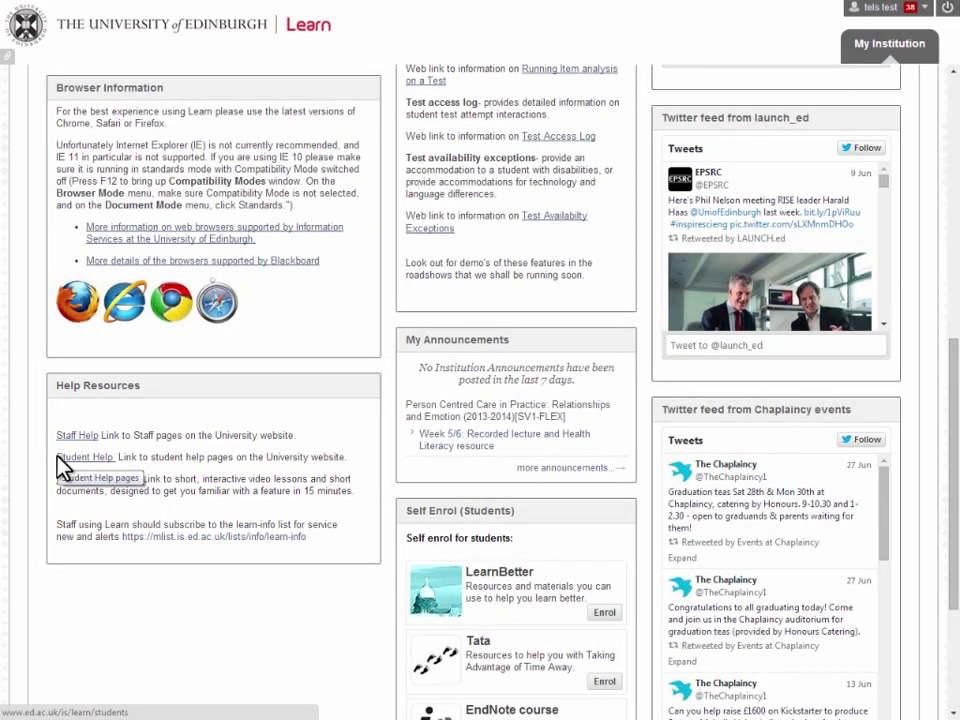
{"action": "scroll", "coordinate": [60, 465], "scroll_direction": "up", "scroll_amount": 6}
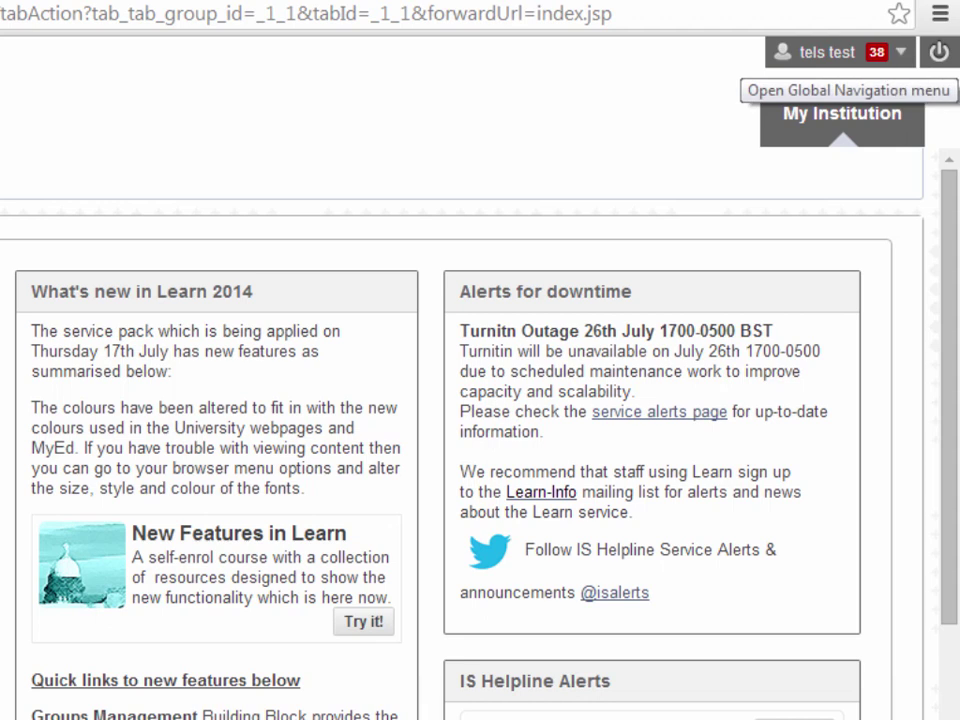
Step: View the July 2014 calendar, then go to Settings > Personal Information from the user menu
{"action": "left_click", "coordinate": [902, 55]}
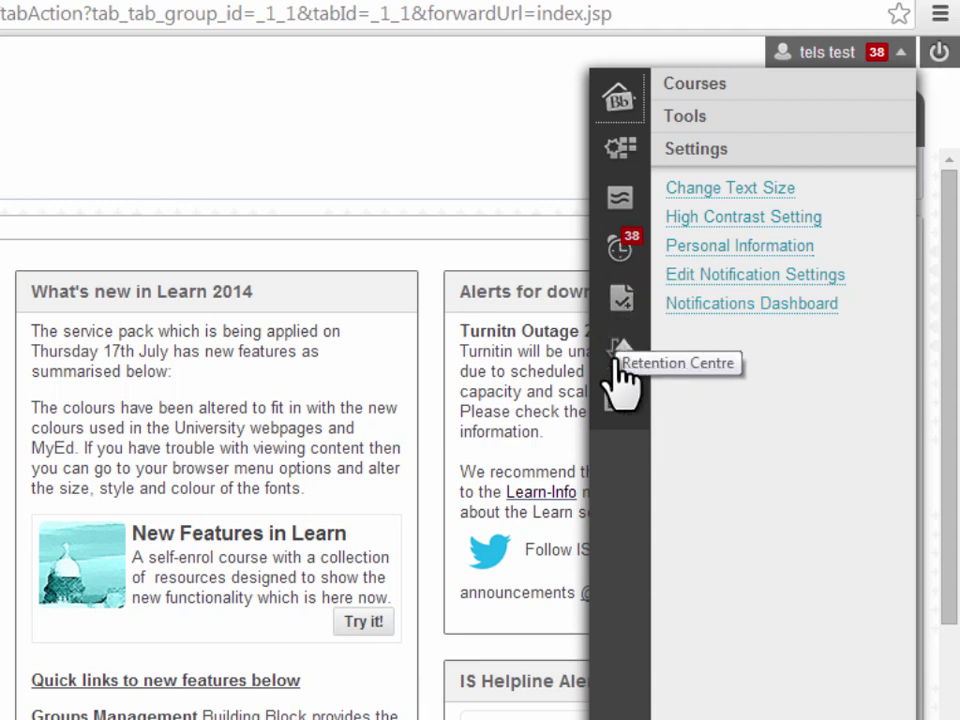
{"action": "left_click", "coordinate": [617, 405]}
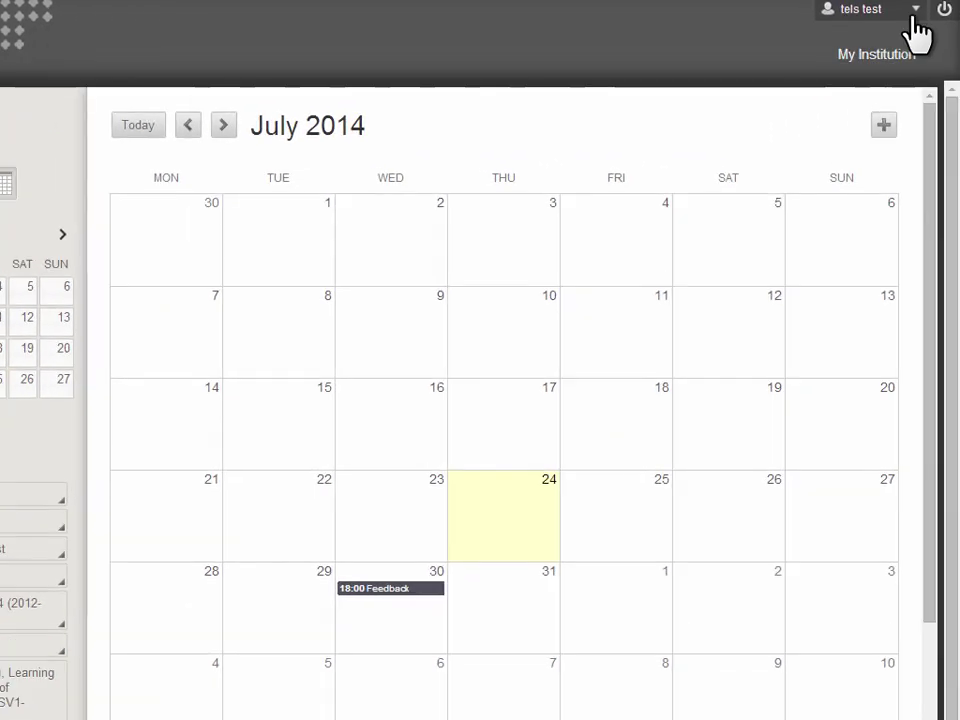
{"action": "left_click", "coordinate": [915, 10]}
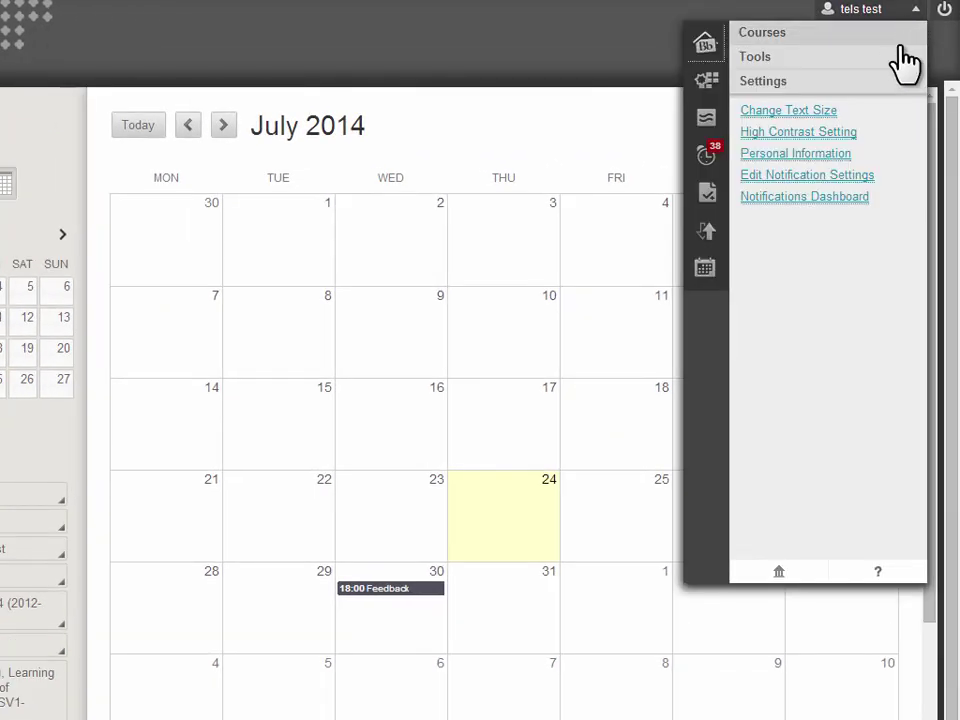
{"action": "left_click", "coordinate": [790, 153]}
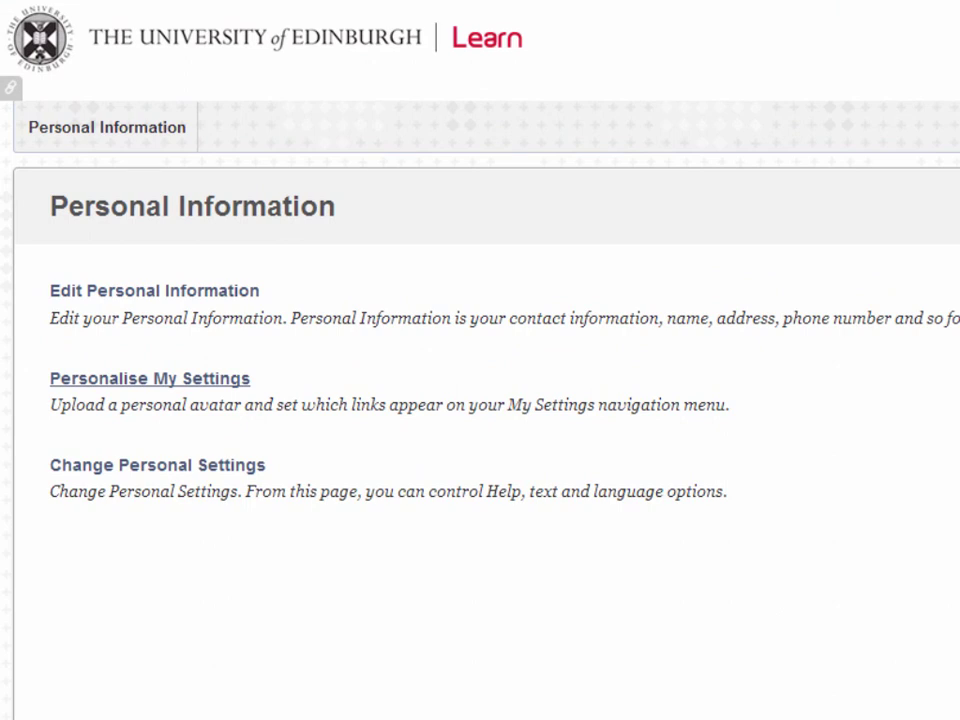
{"action": "left_click", "coordinate": [225, 377]}
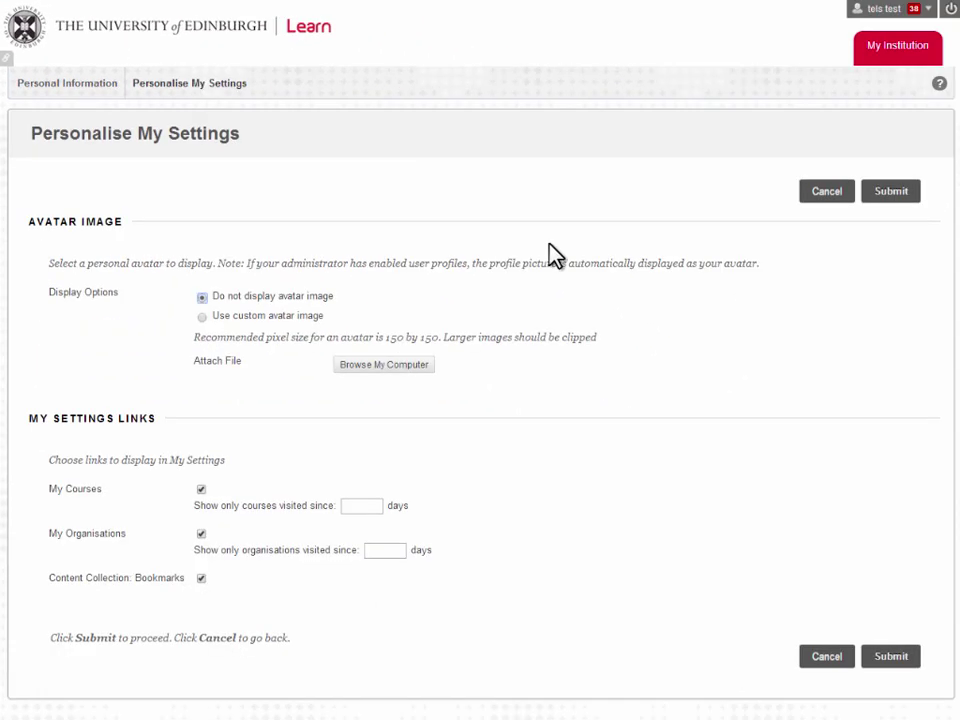
{"action": "left_click", "coordinate": [279, 313]}
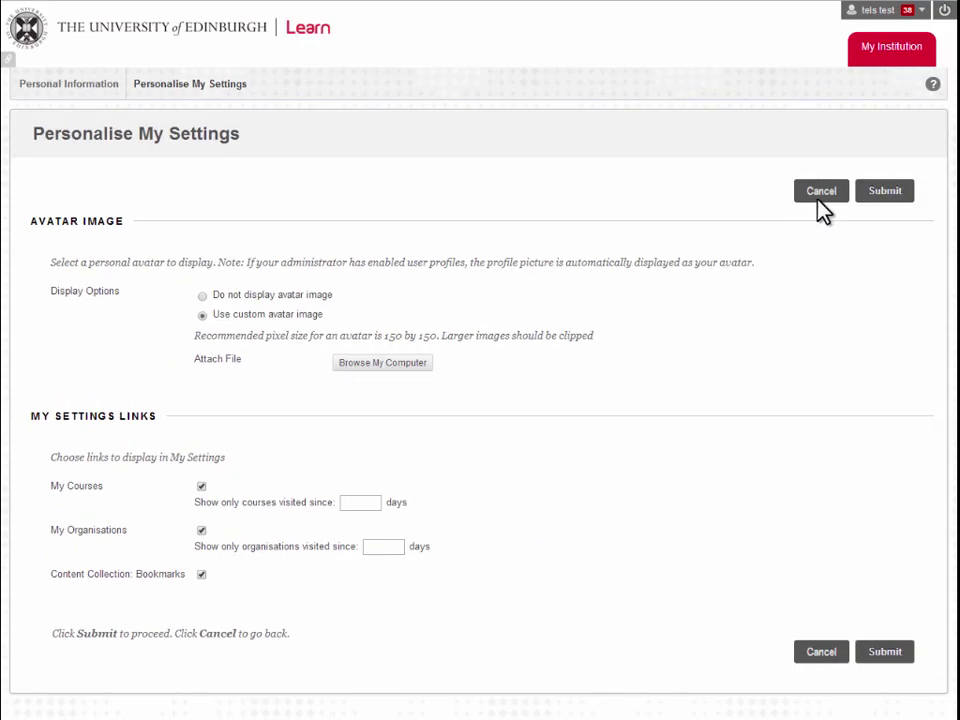
{"action": "left_click", "coordinate": [822, 192]}
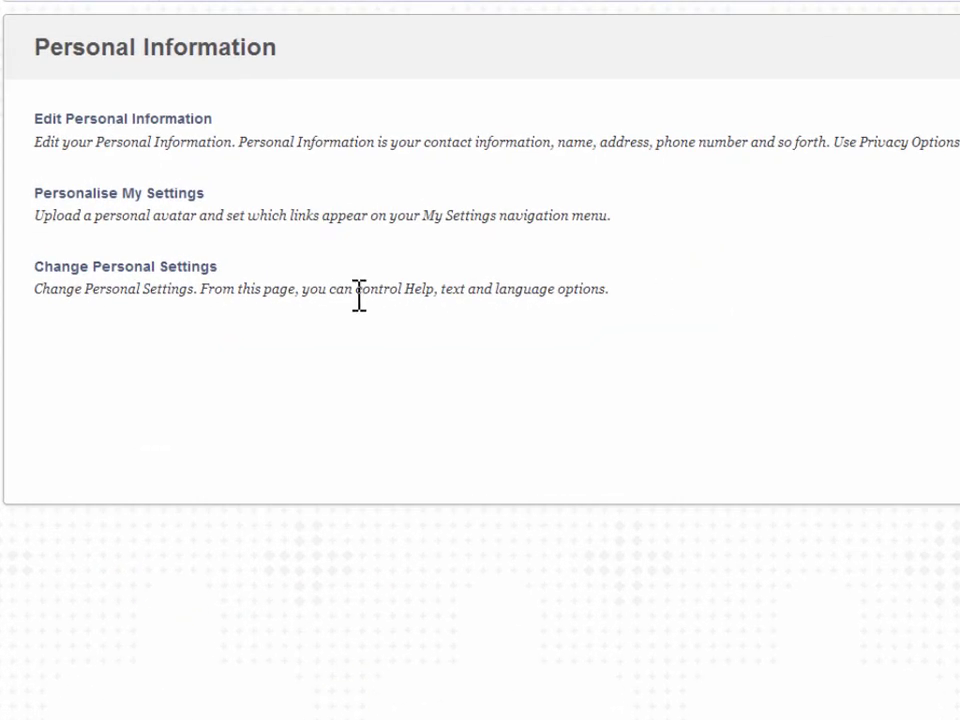
{"action": "left_click", "coordinate": [172, 267]}
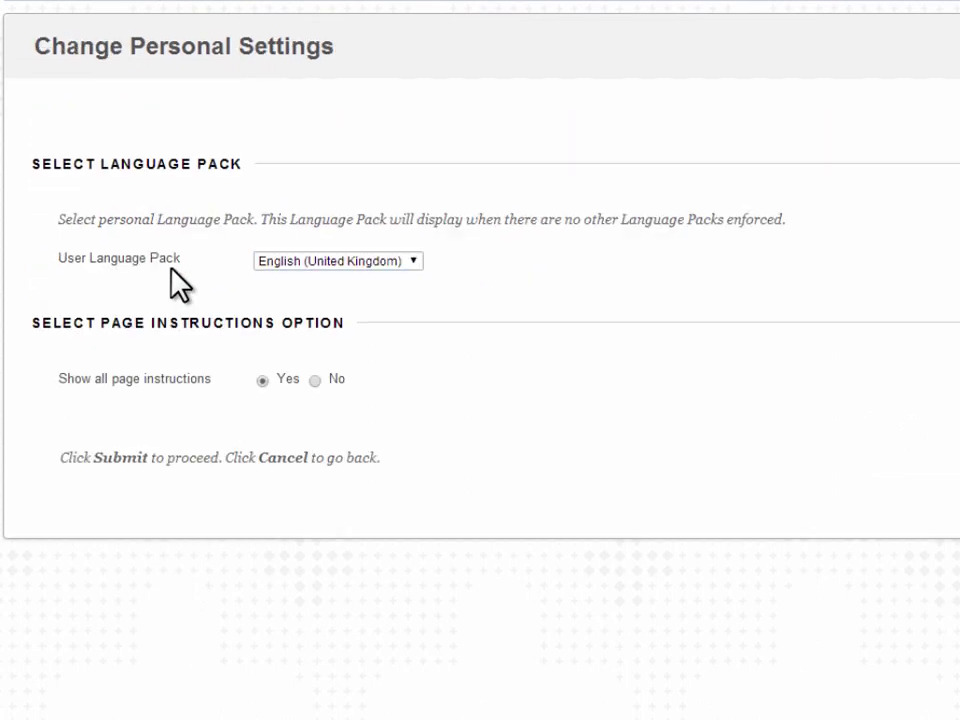
{"action": "left_click", "coordinate": [418, 264]}
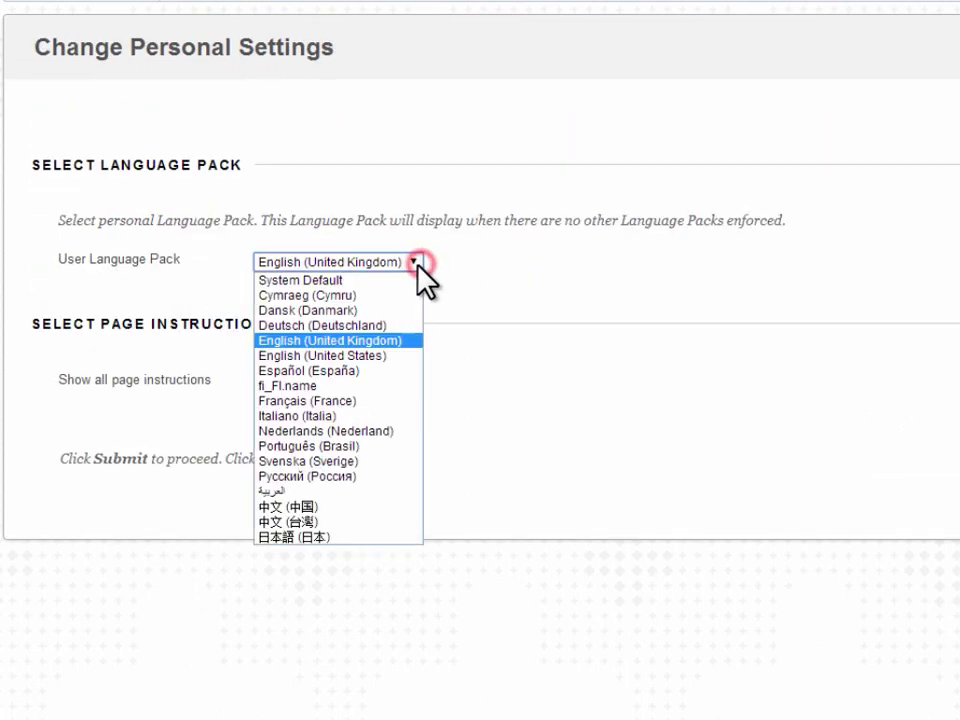
{"action": "left_click", "coordinate": [392, 372]}
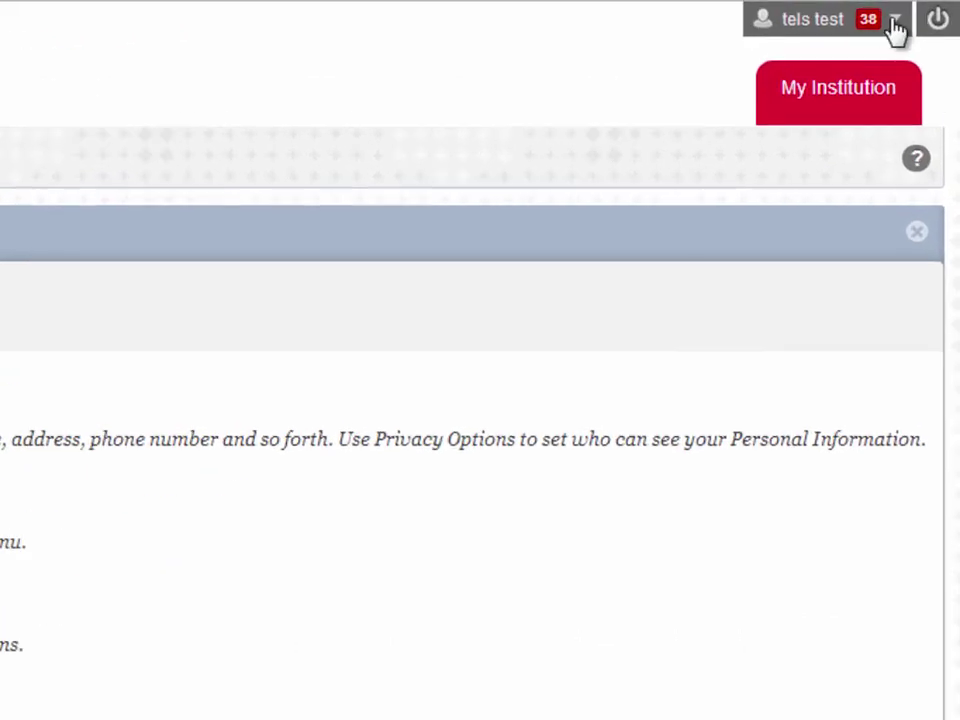
Step: Open bulk notification settings for Courses I am taking, toggling all Mobile notifications off and back on
{"action": "left_click", "coordinate": [895, 25]}
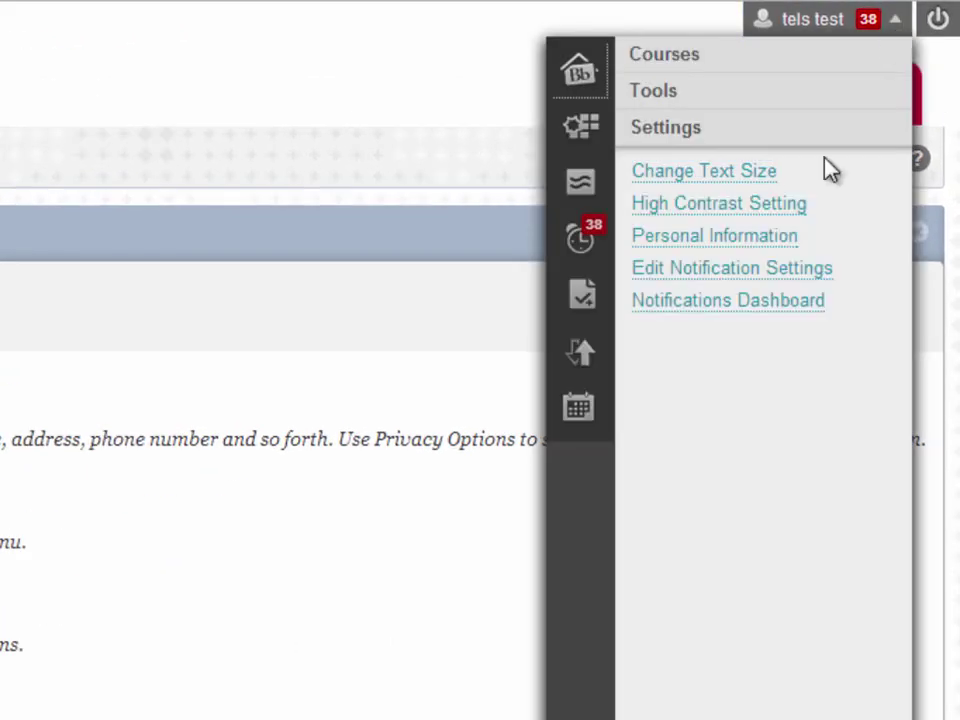
{"action": "left_click", "coordinate": [789, 268]}
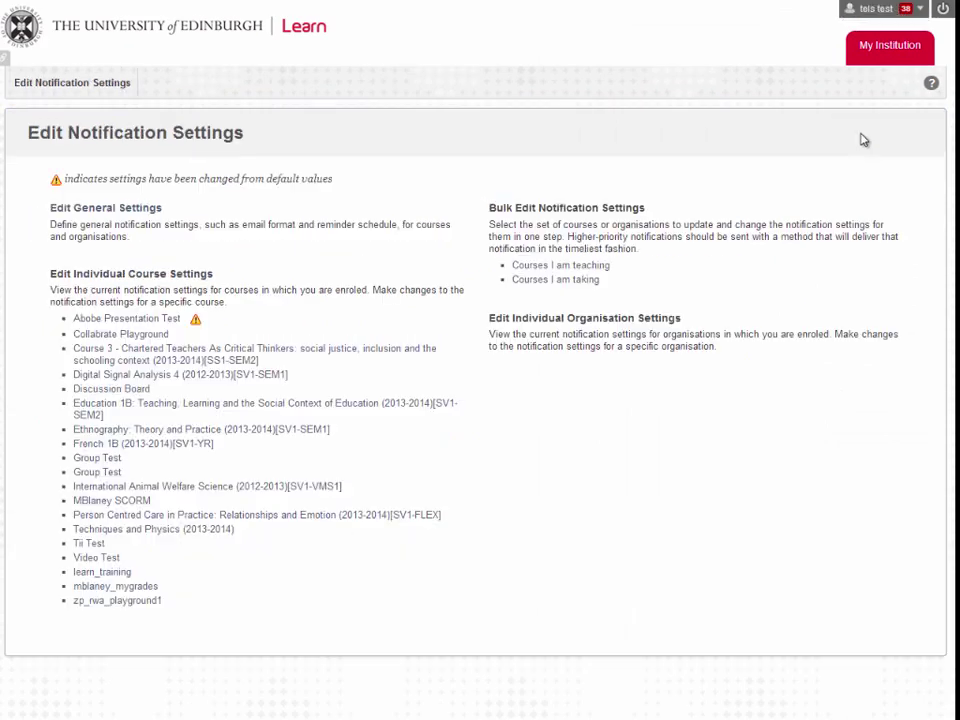
{"action": "left_click", "coordinate": [590, 282]}
{"action": "scroll", "coordinate": [711, 294], "scroll_direction": "down", "scroll_amount": 3}
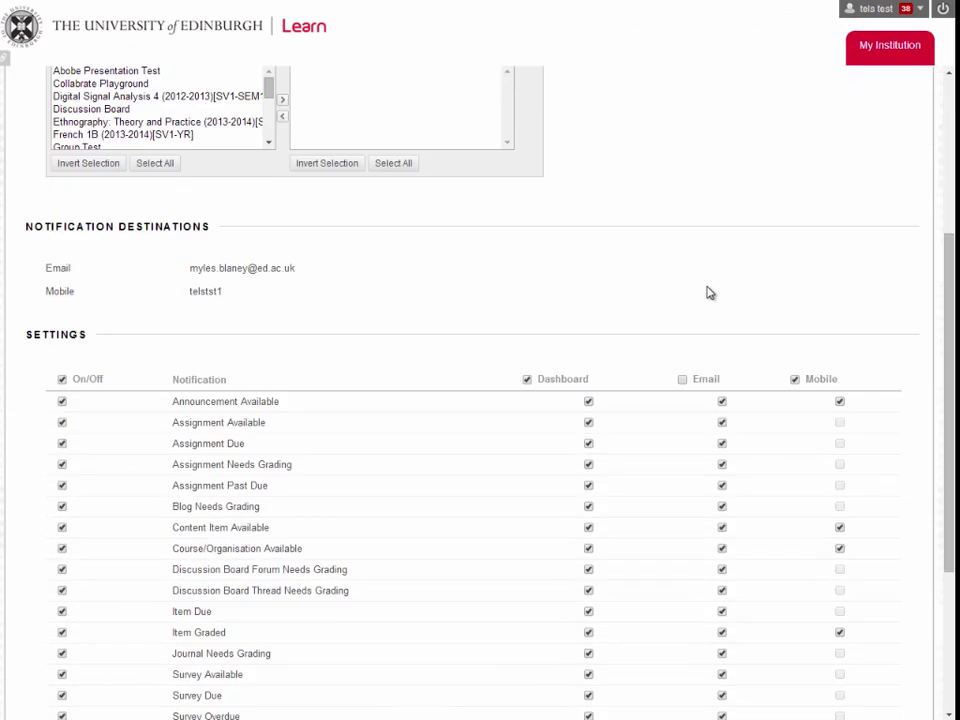
{"action": "scroll", "coordinate": [711, 296], "scroll_direction": "down", "scroll_amount": 1}
{"action": "scroll", "coordinate": [716, 296], "scroll_direction": "down", "scroll_amount": 1}
{"action": "scroll", "coordinate": [716, 296], "scroll_direction": "down", "scroll_amount": 1}
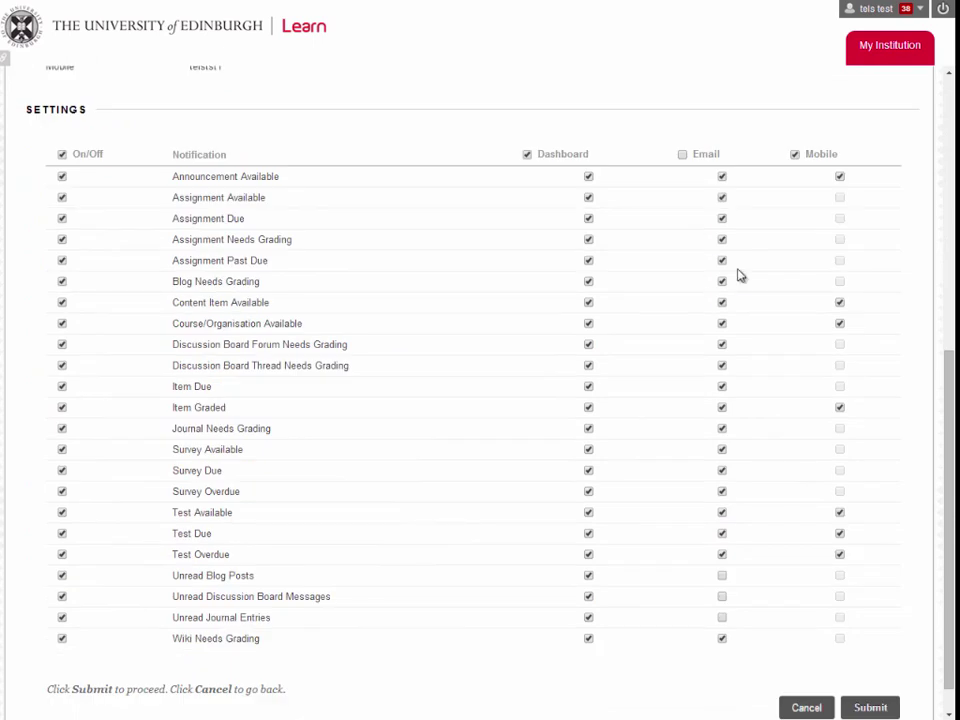
{"action": "left_click", "coordinate": [795, 156]}
{"action": "left_click", "coordinate": [795, 156]}
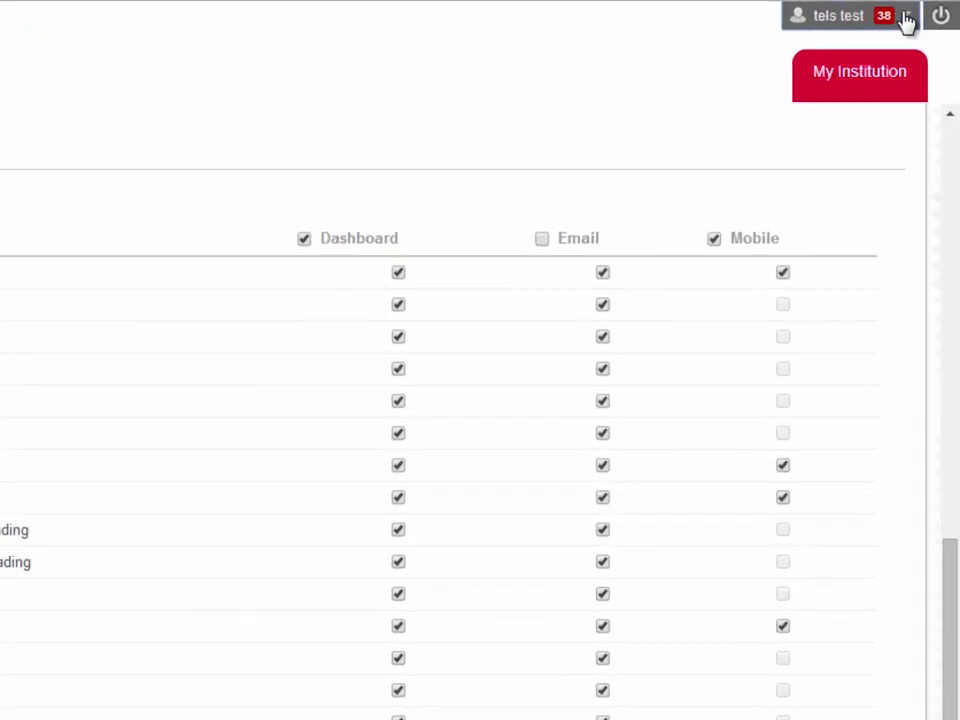
{"action": "left_click", "coordinate": [905, 18]}
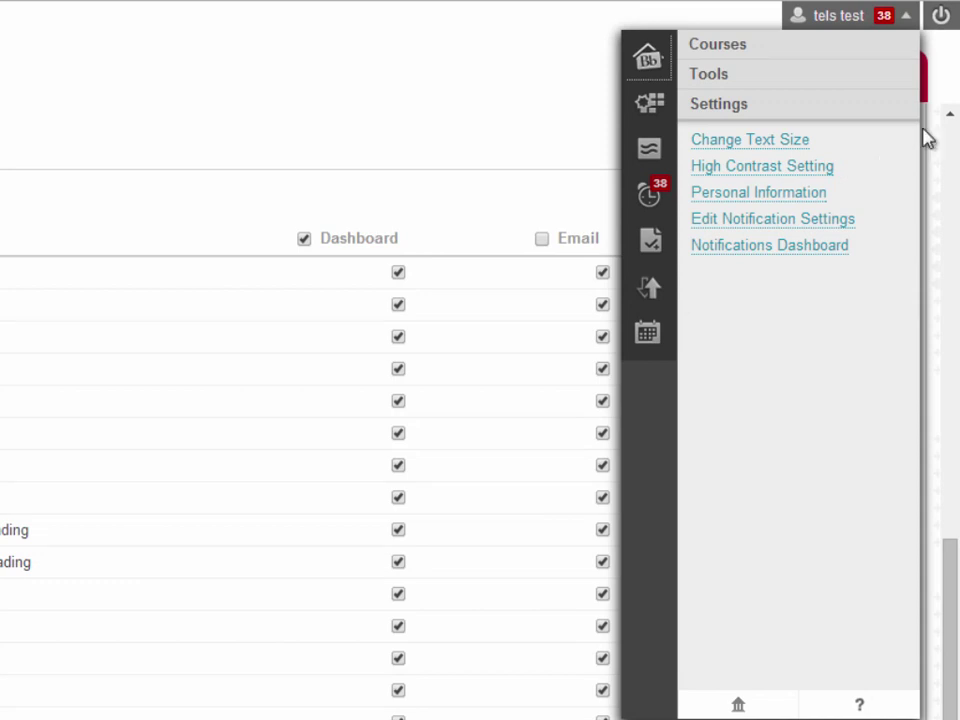
{"action": "left_click", "coordinate": [947, 87]}
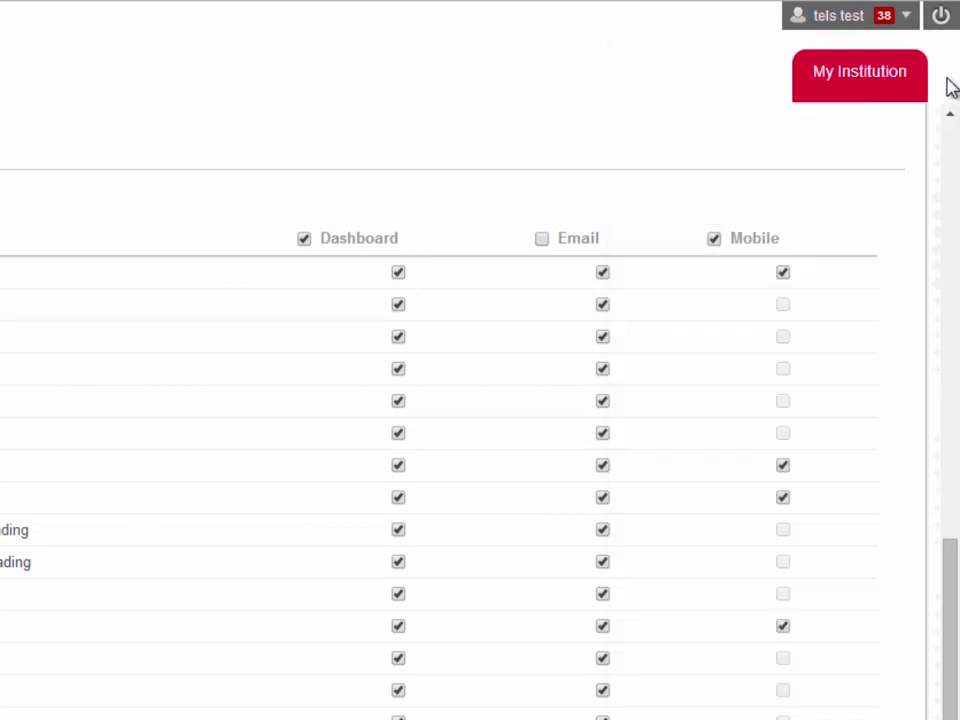
Step: Go back to the My Institution tab with My Courses and downtime alerts
{"action": "left_click", "coordinate": [855, 90]}
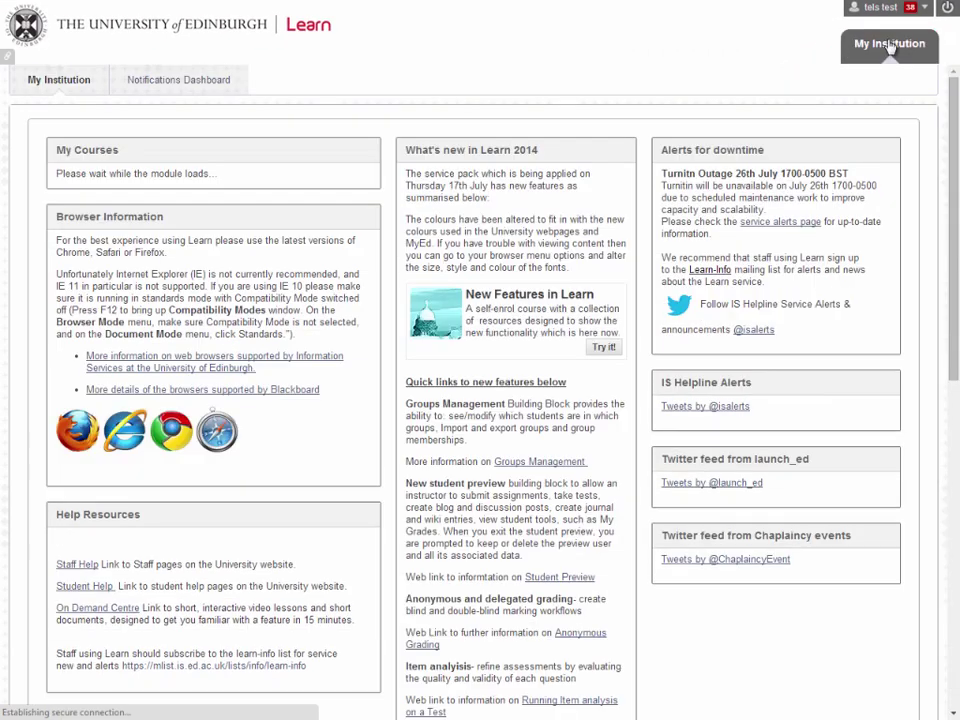